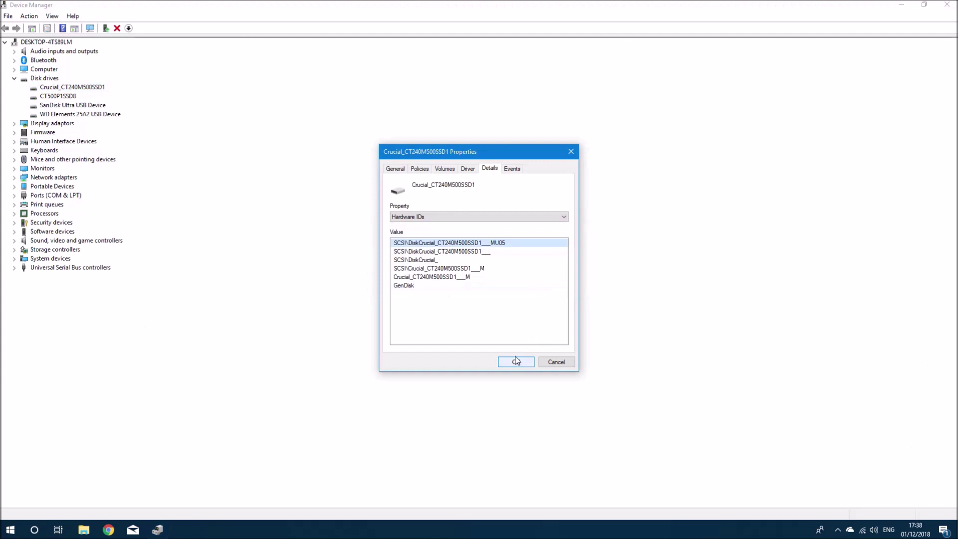
Close the Crucial_CT240M500SSD1 Properties dialog with OK
left_click(516, 360)
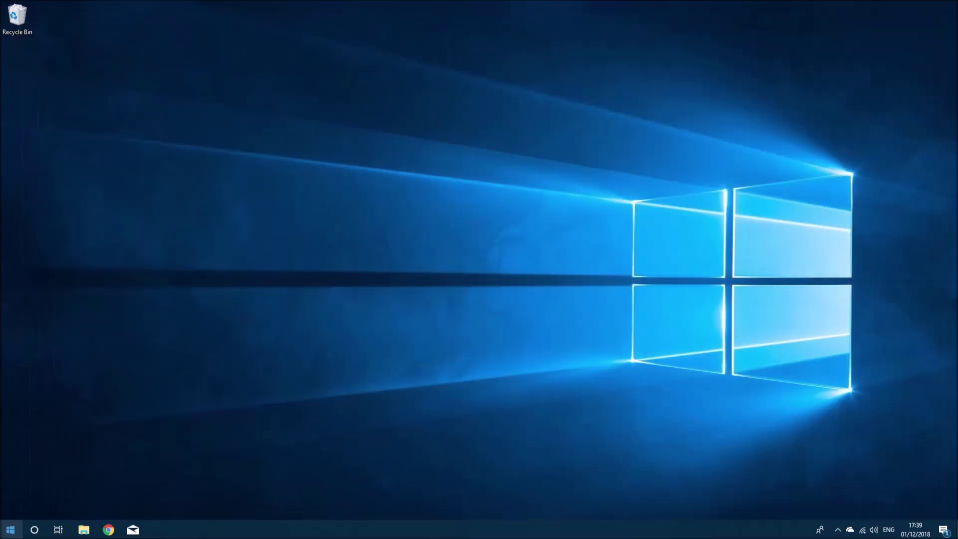
Launch Crucial Storage Executive from its All apps folder and approve the administrator prompt
left_click(10, 528)
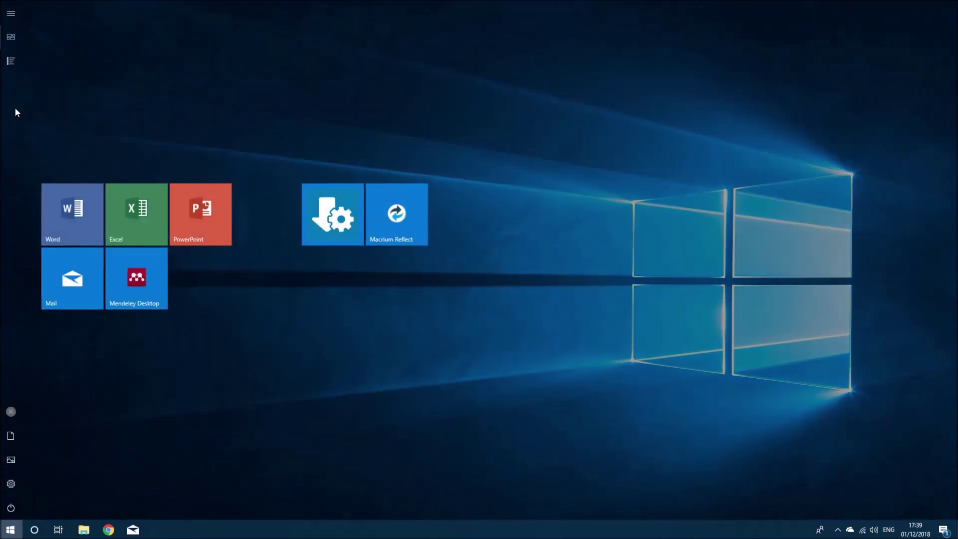
left_click(11, 65)
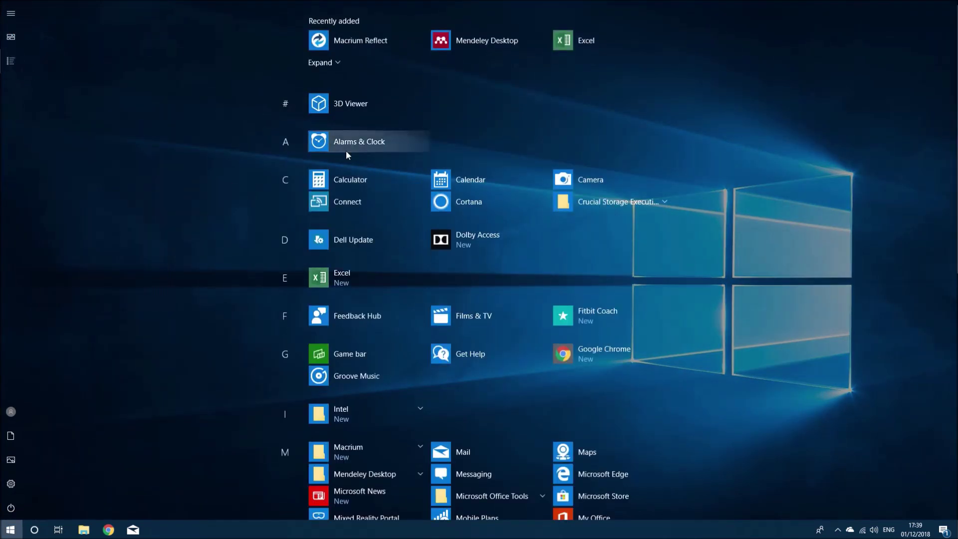
left_click(576, 208)
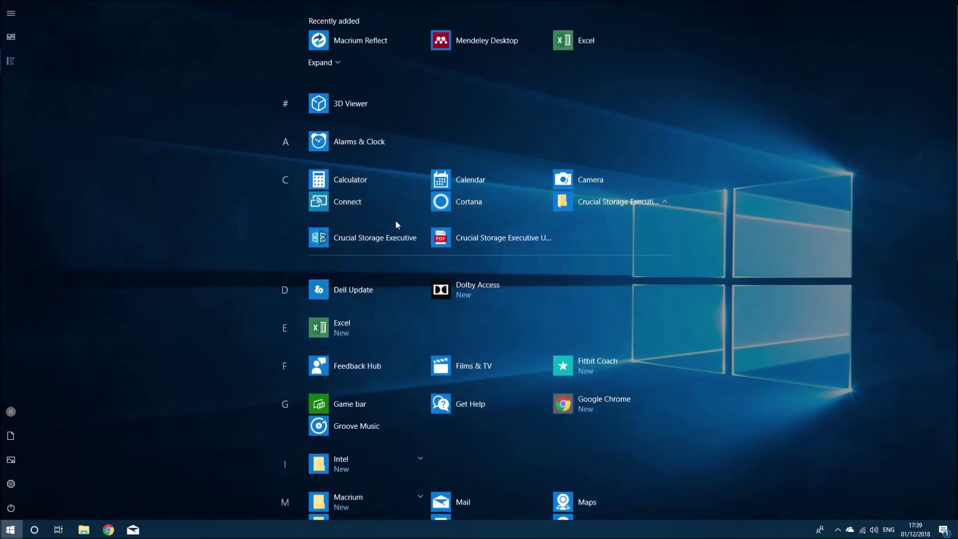
left_click(399, 237)
left_click(409, 336)
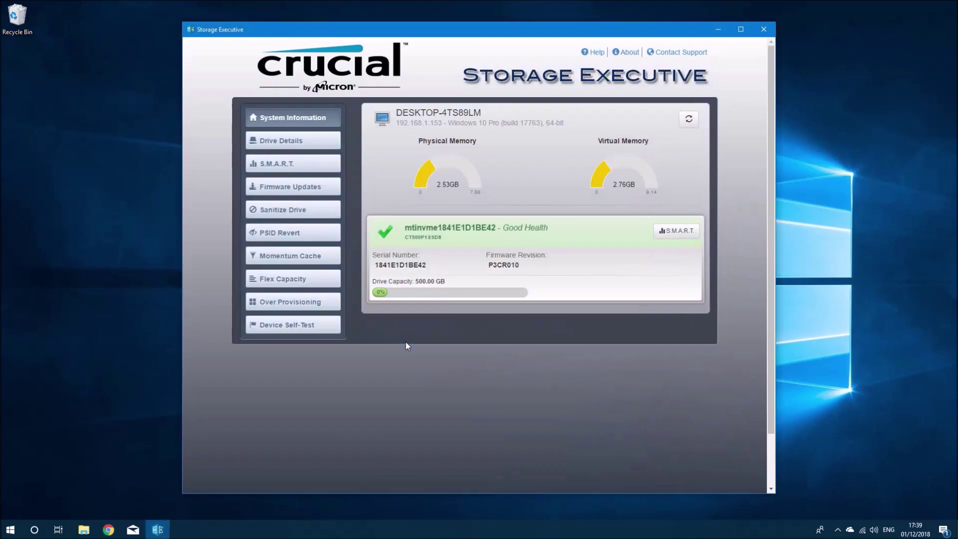
Maximize the Crucial Storage Executive window
left_click(740, 29)
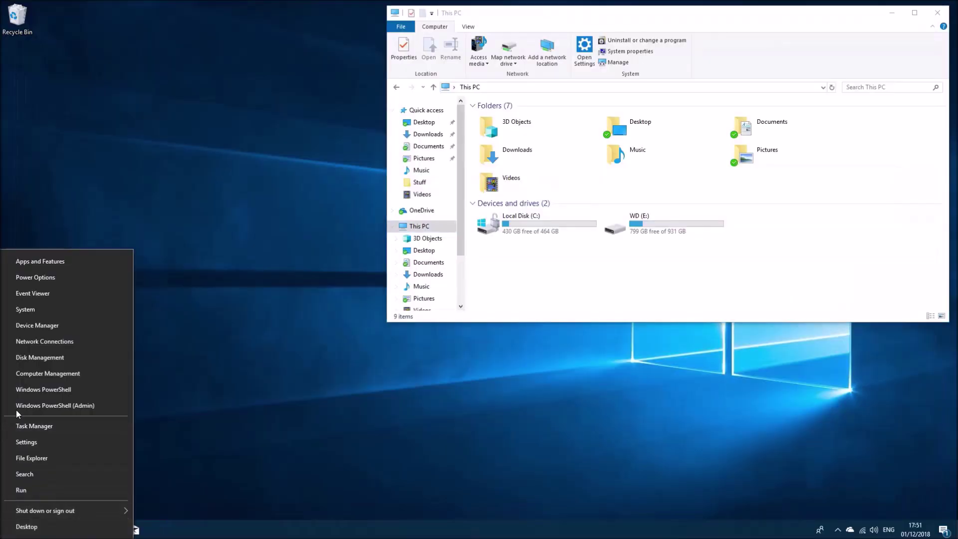
Open Device Manager full-screen with the Disk drives category expanded
left_click(58, 325)
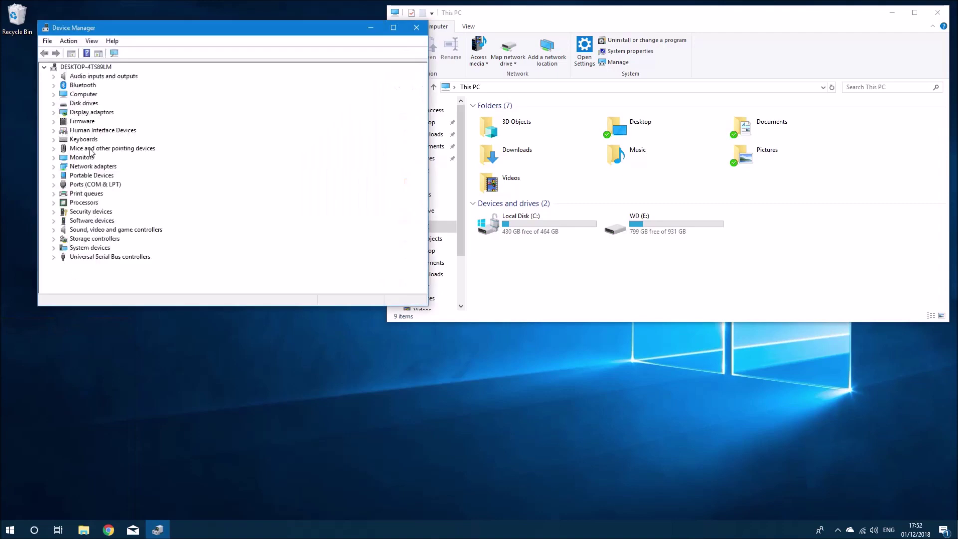
left_click(56, 103)
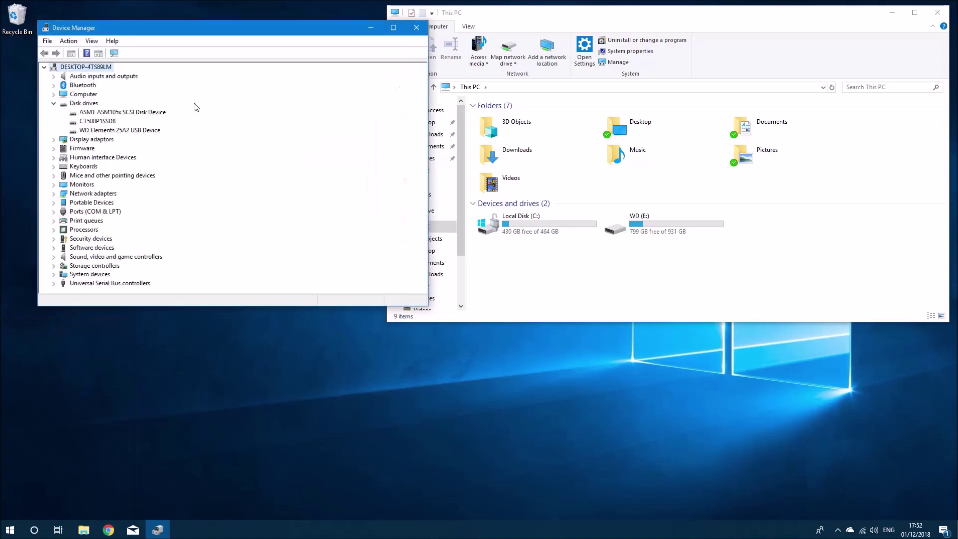
left_click(393, 27)
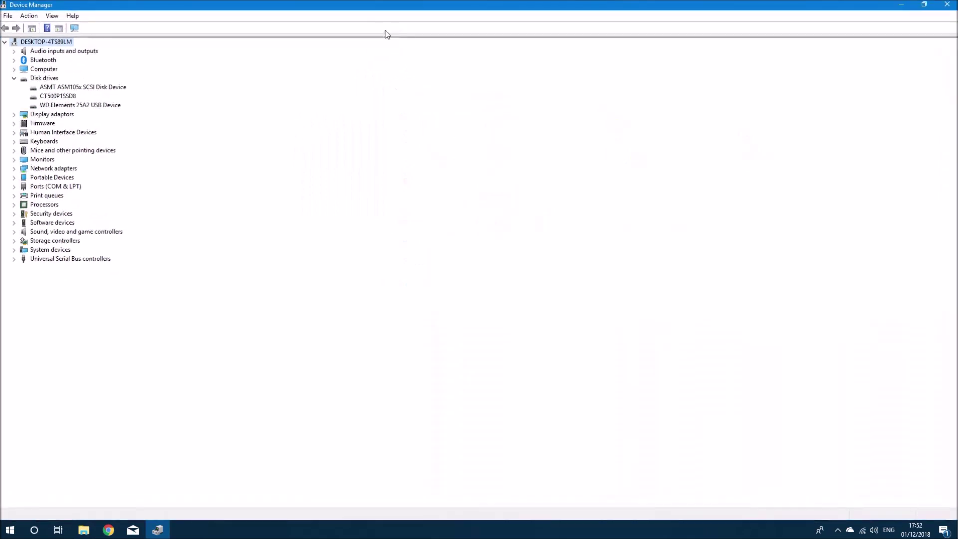
View the ASMT ASM105x SCSI Disk Device's Hardware IDs, then close its properties
right_click(114, 88)
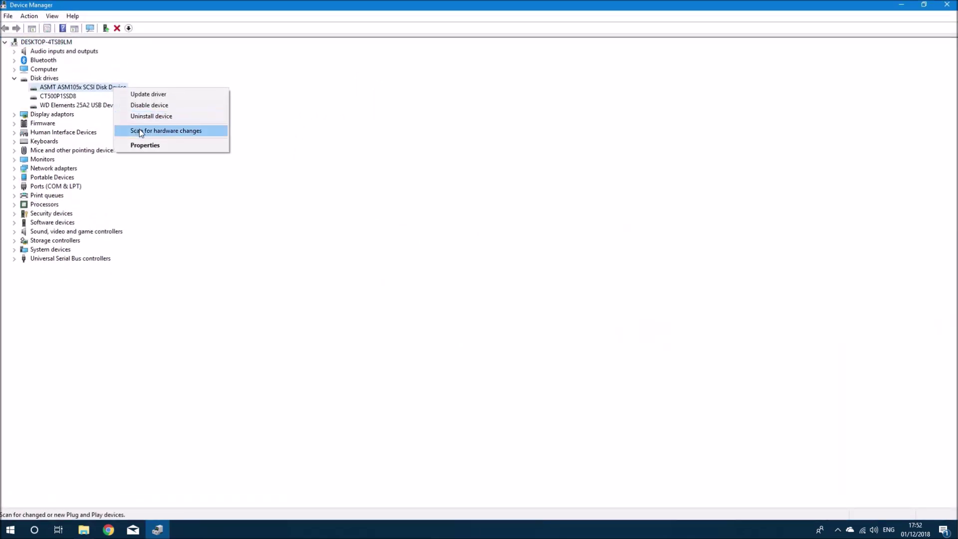
left_click(156, 145)
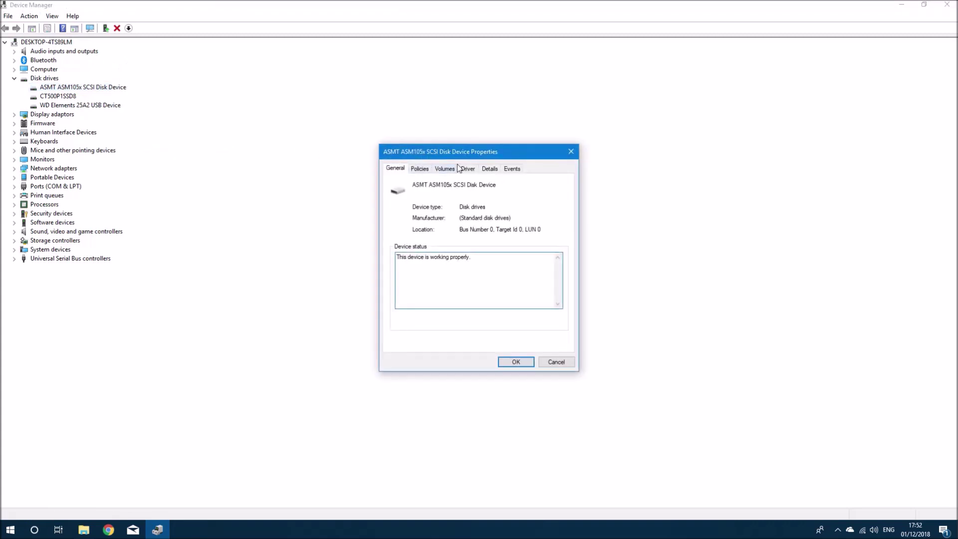
left_click(484, 170)
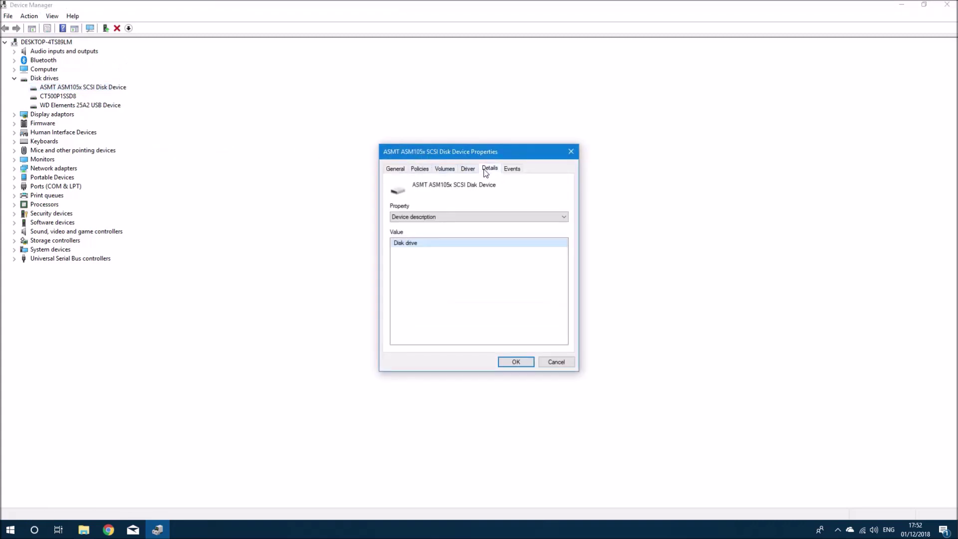
left_click(477, 215)
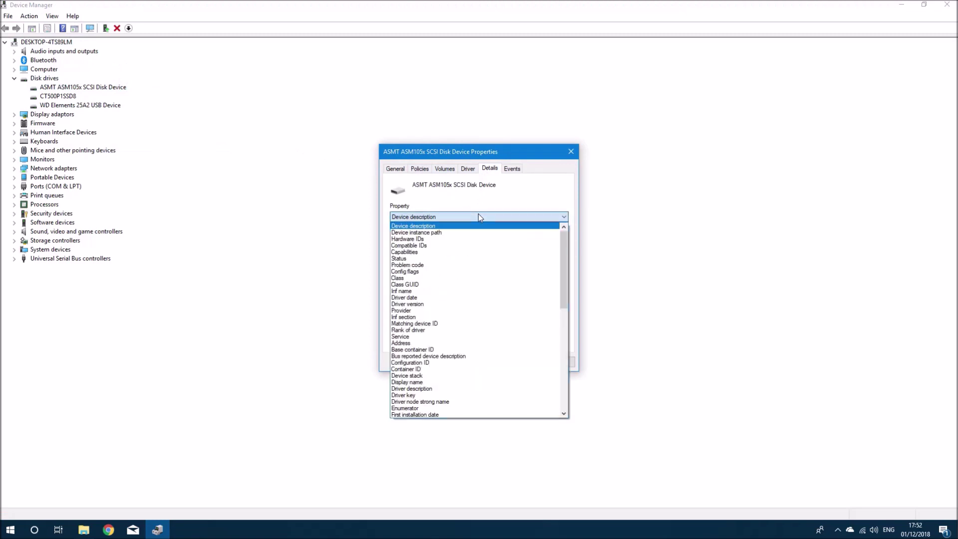
left_click(481, 239)
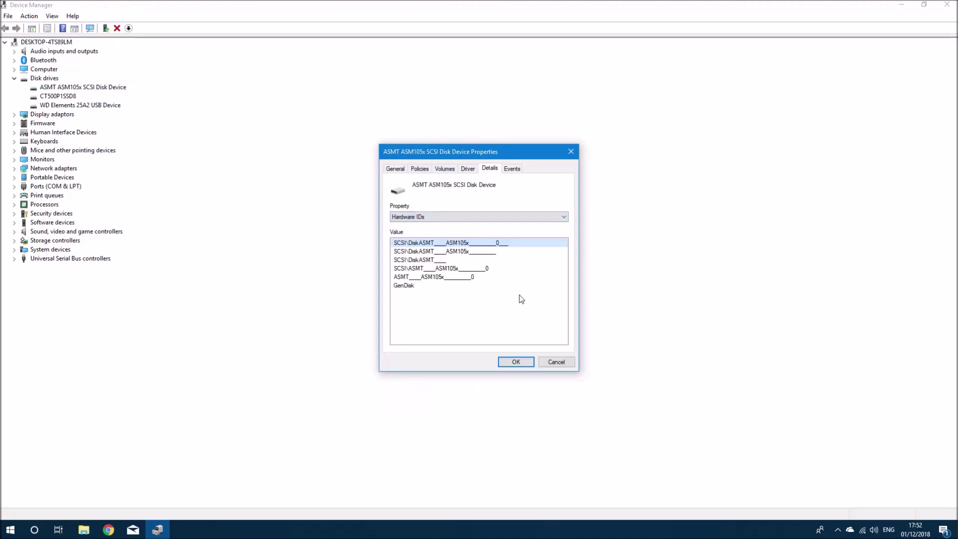
left_click(516, 363)
Close Device Manager and relaunch Crucial Storage Executive from the Start menu with admin approval
left_click(946, 4)
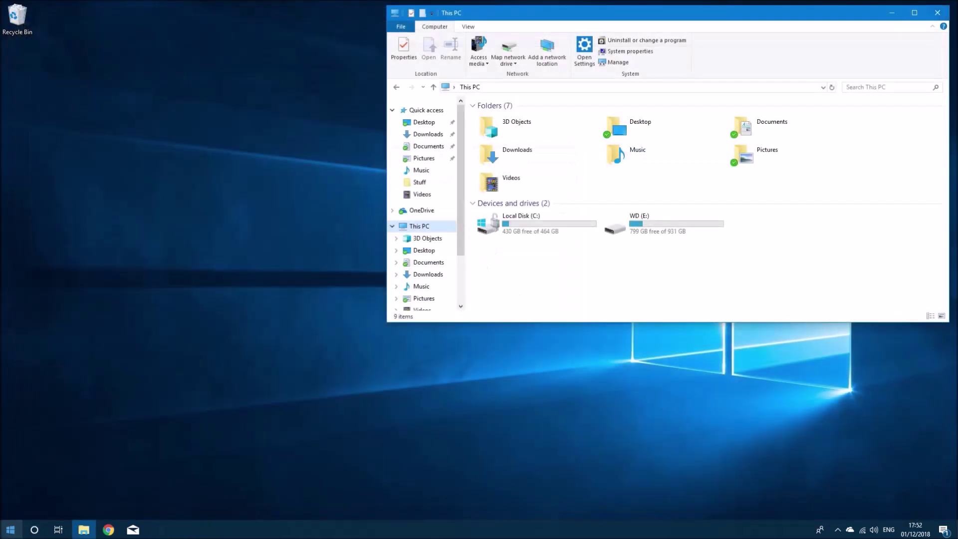
left_click(11, 529)
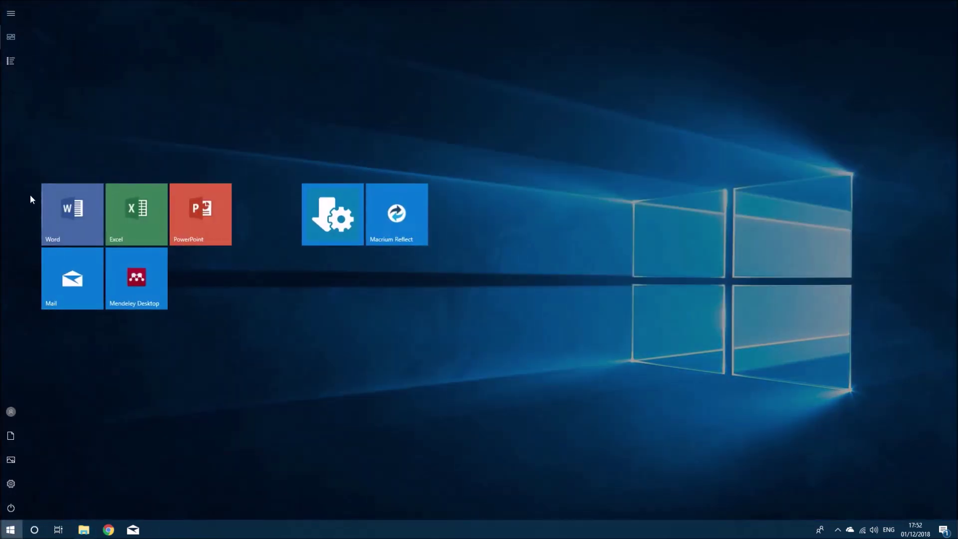
left_click(10, 60)
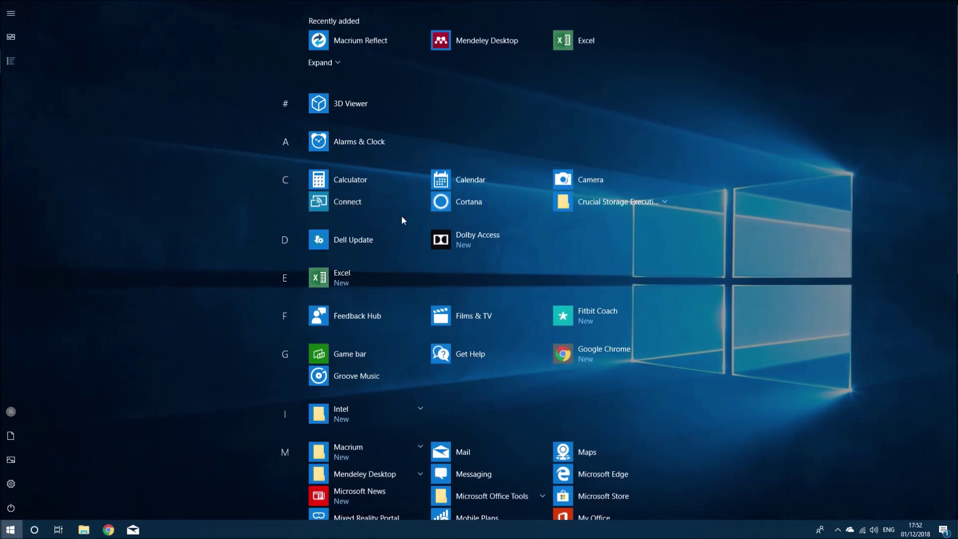
left_click(581, 209)
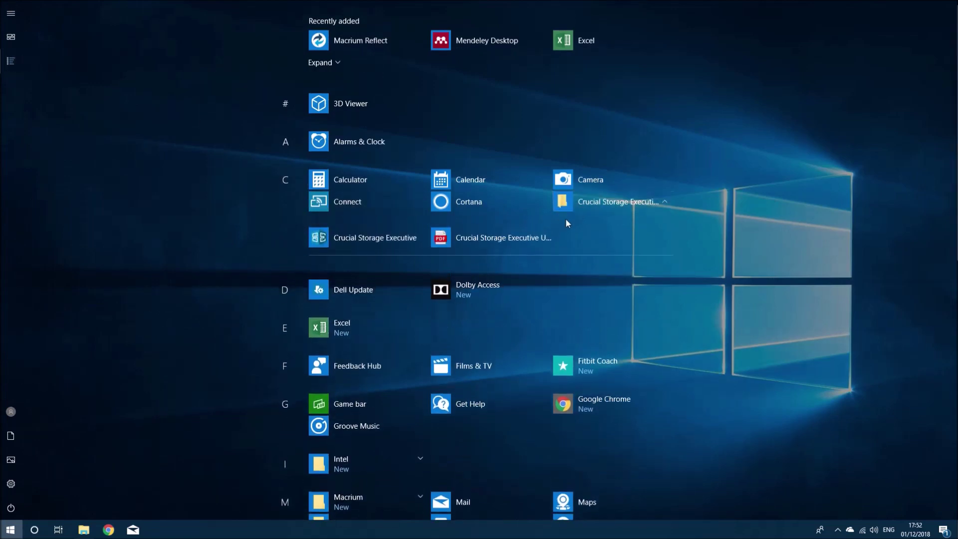
left_click(371, 238)
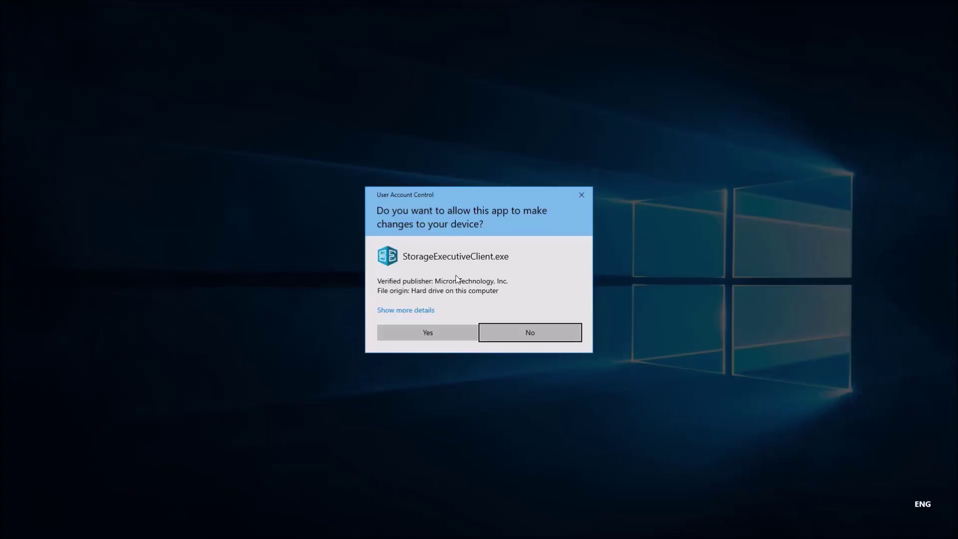
left_click(447, 337)
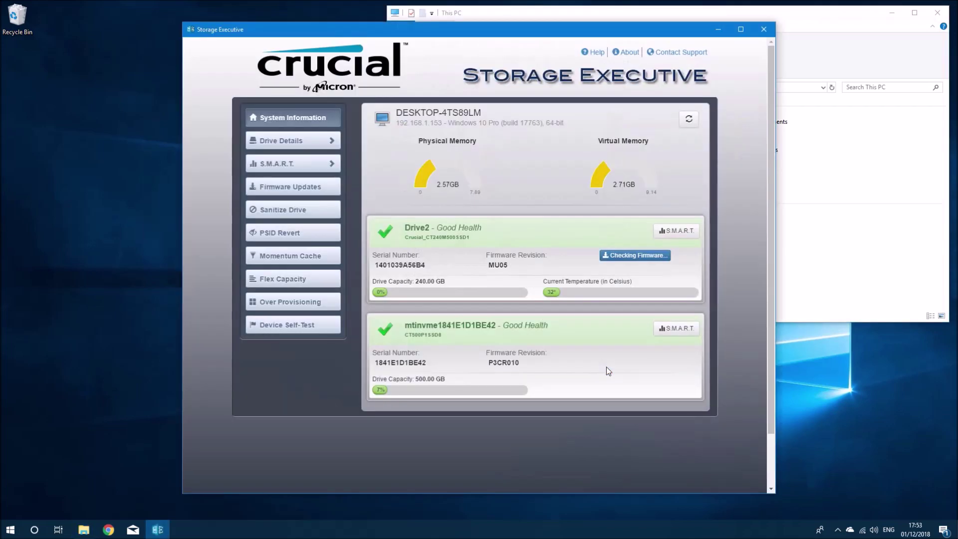
Maximize Storage Executive and bring up the drive selector for Drive Details
left_click(740, 29)
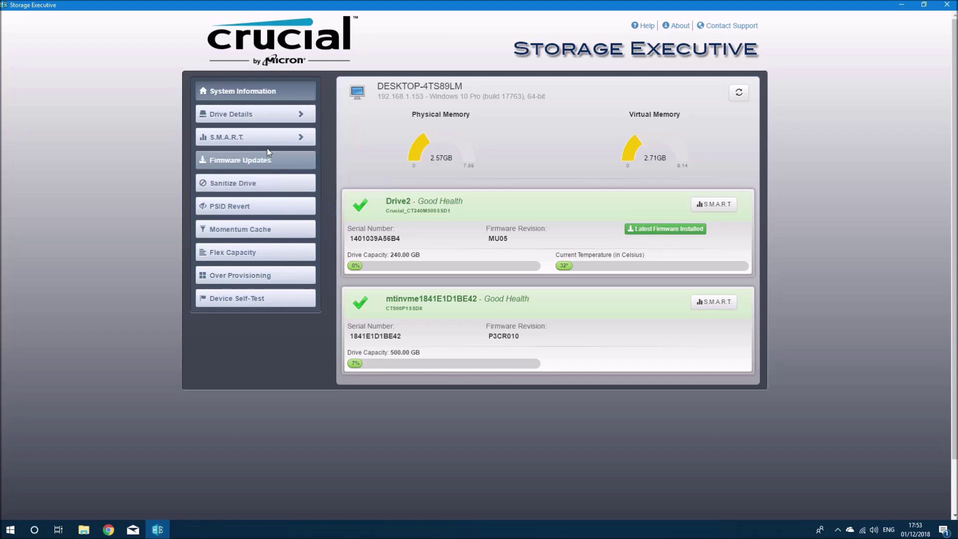
left_click(261, 122)
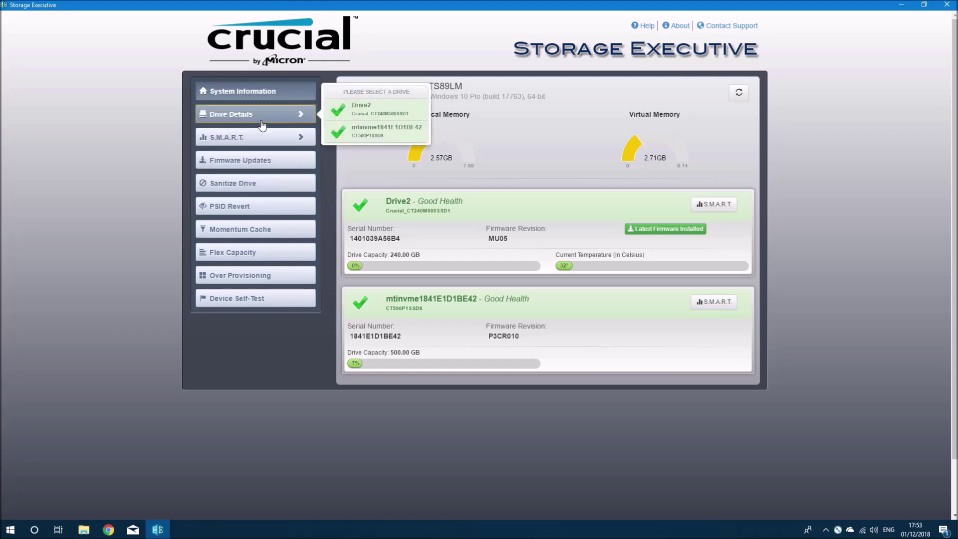
Review Drive2's details and S.M.A.R.T. attribute table, then check its firmware update status
left_click(337, 111)
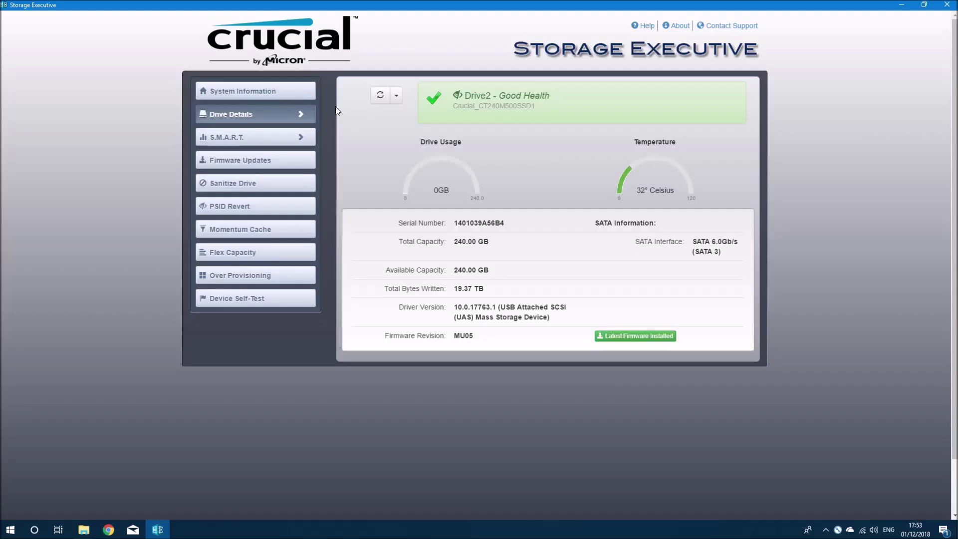
left_click(299, 136)
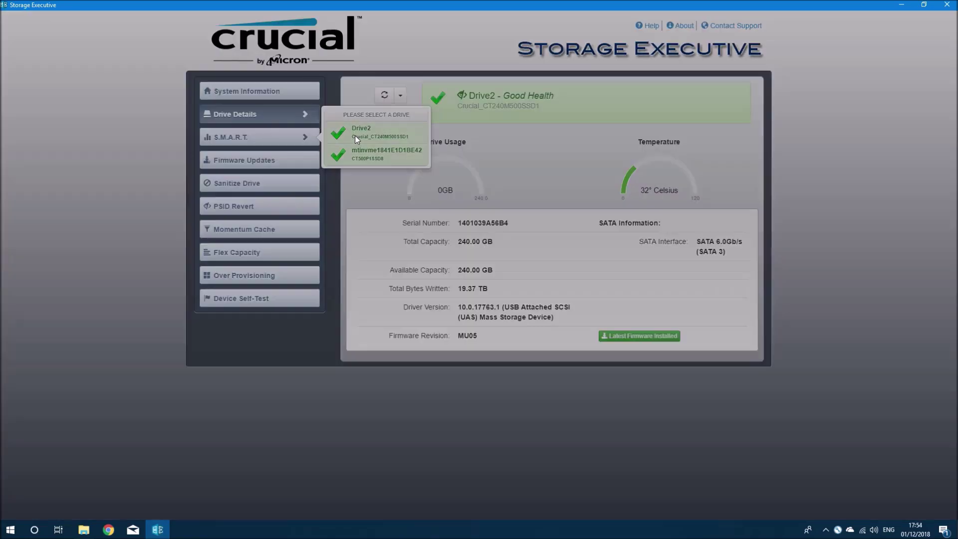
left_click(355, 134)
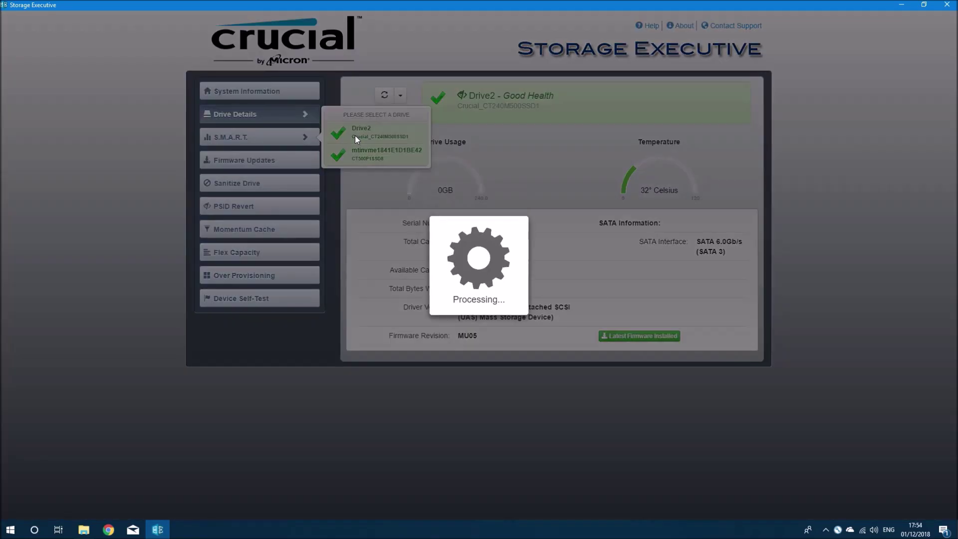
scroll(442, 148, "down", 1)
scroll(442, 148, "up", 1)
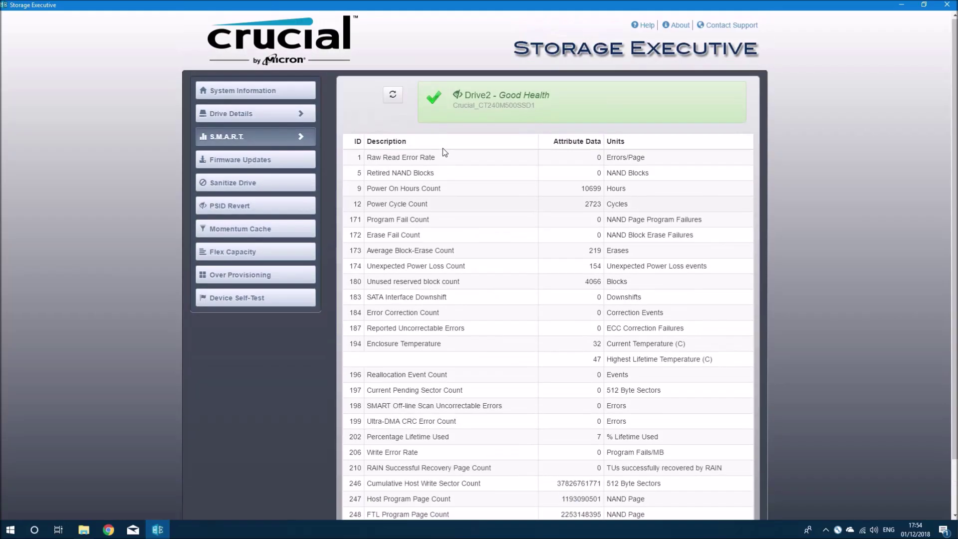
left_click(312, 167)
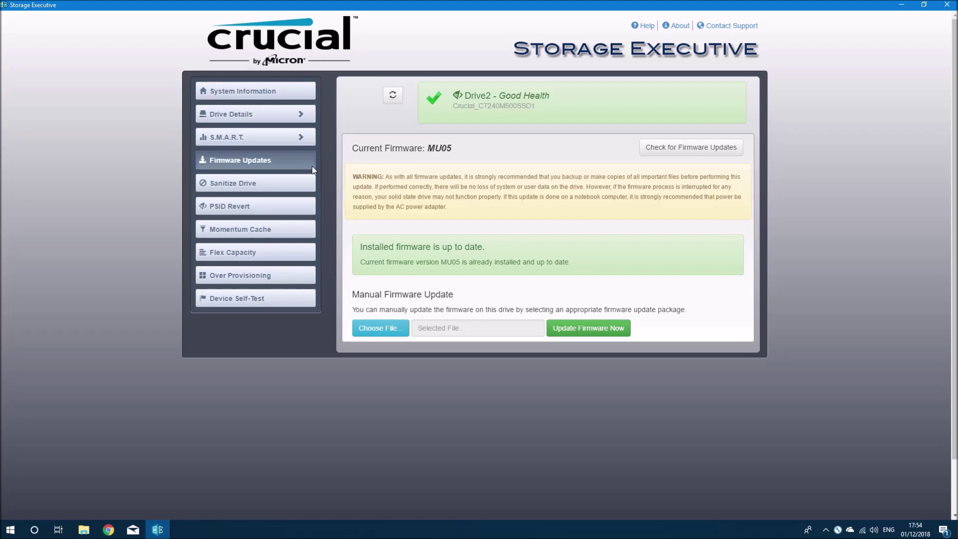
Check that no drive supports Sanitize, then go to Drive2's PSID Revert page
left_click(310, 176)
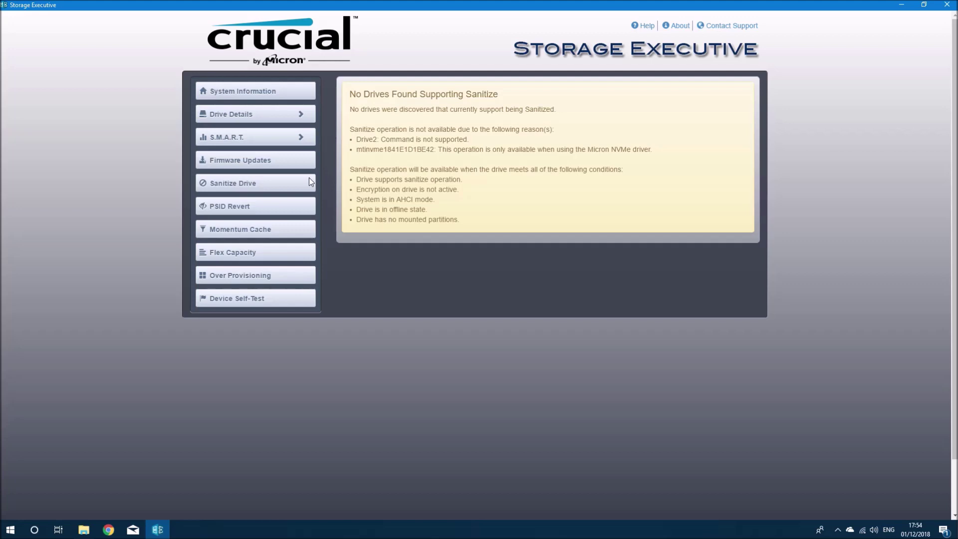
left_click(309, 205)
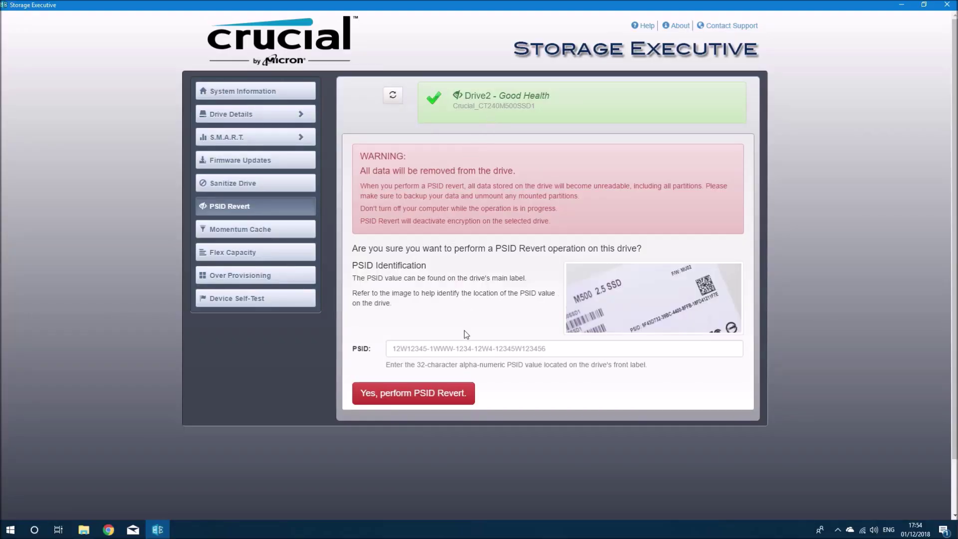
Enter Drive2's 32-character PSID from the drive label and start the PSID Revert
left_click(466, 348)
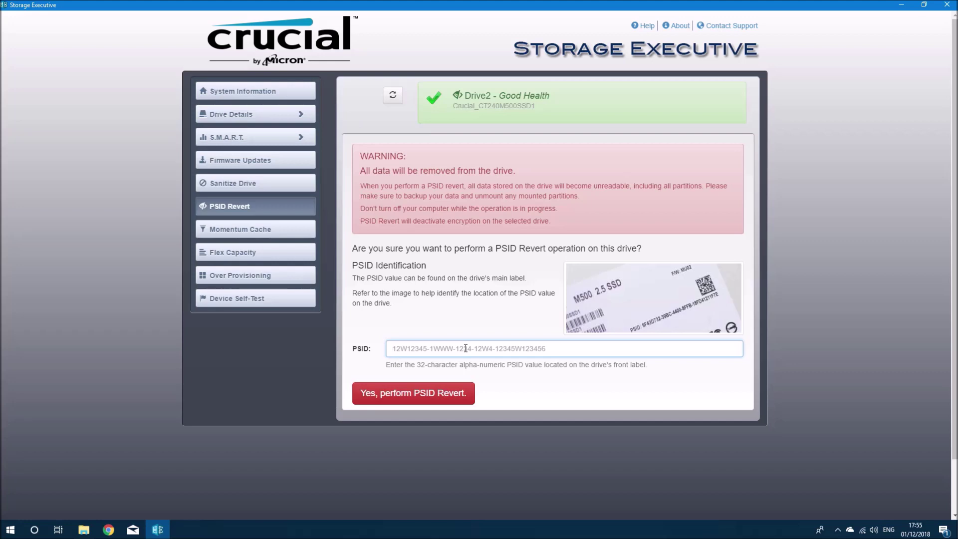
type("0fbc104980")
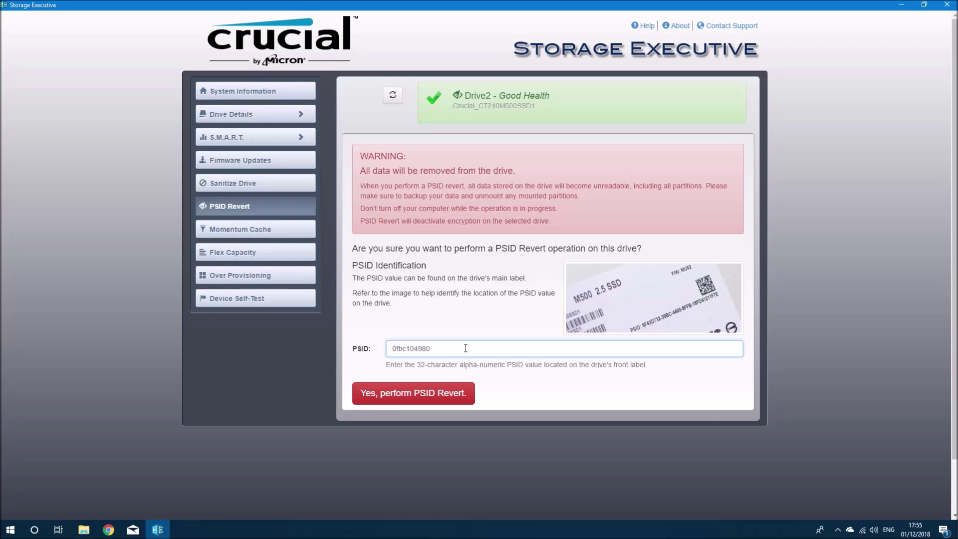
type("f8844e39b65d19679fd60ac")
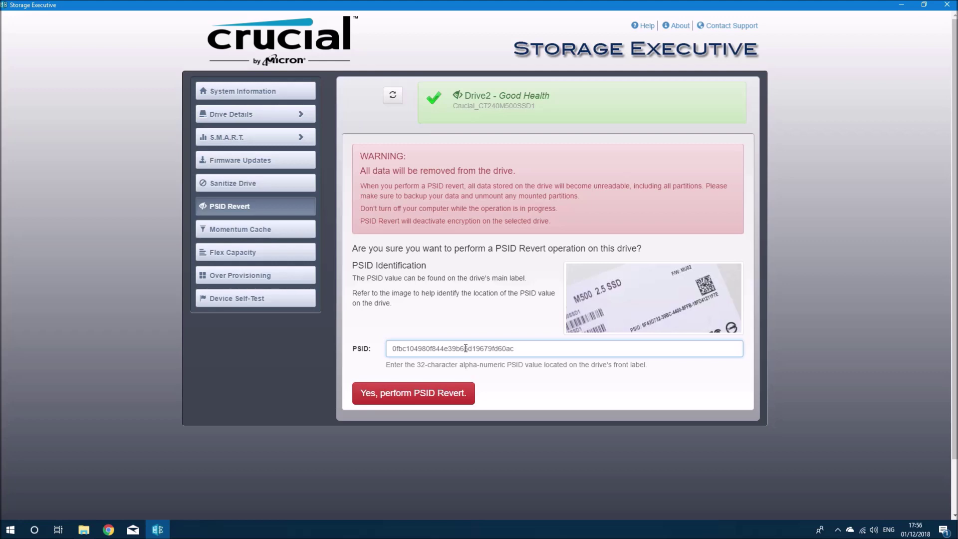
left_click(432, 392)
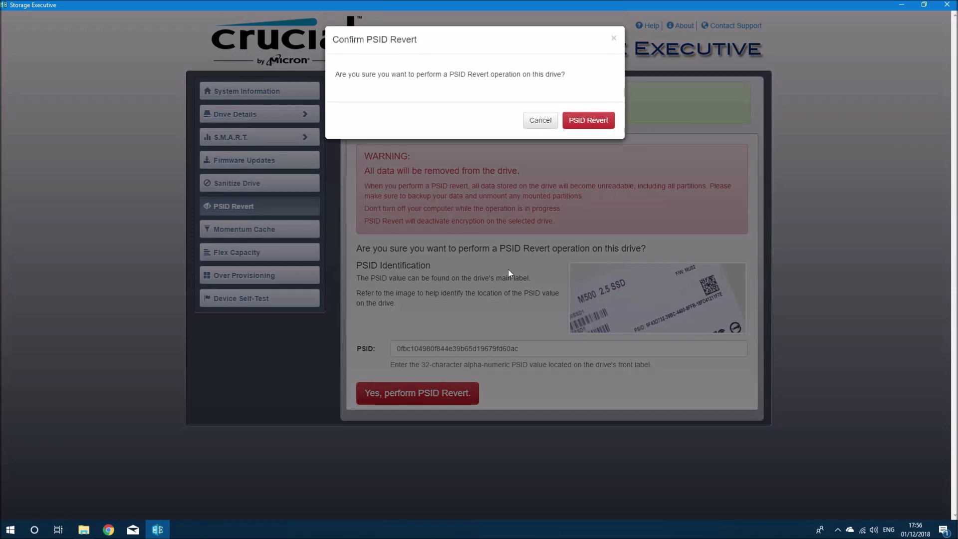
Confirm 'Yes, perform PSID Revert' on Drive2
left_click(582, 126)
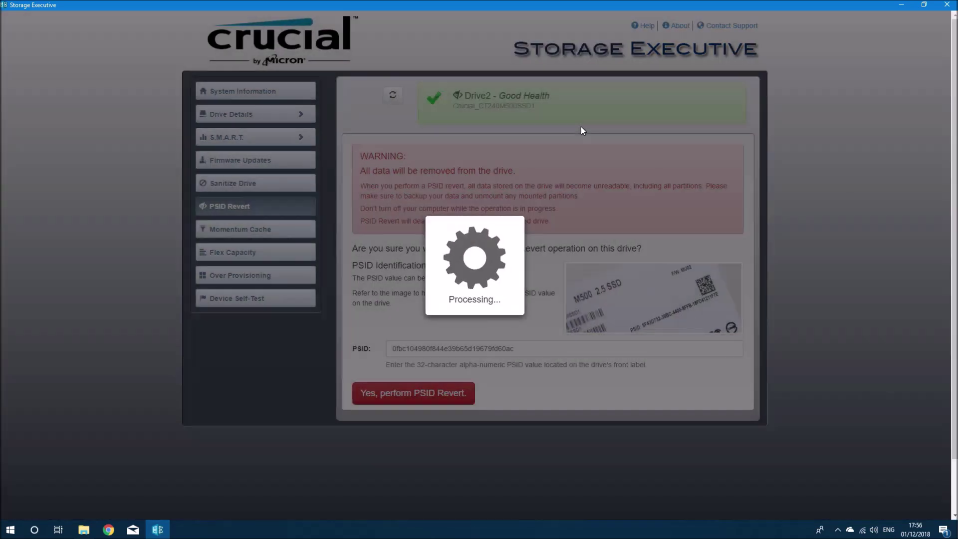